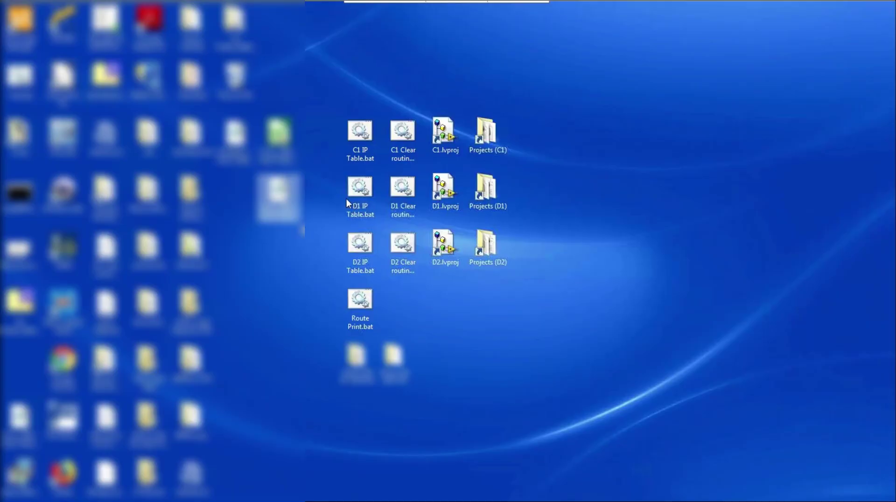
- Select the D1 IP Table.bat icon on the desktop
left_click(357, 195)
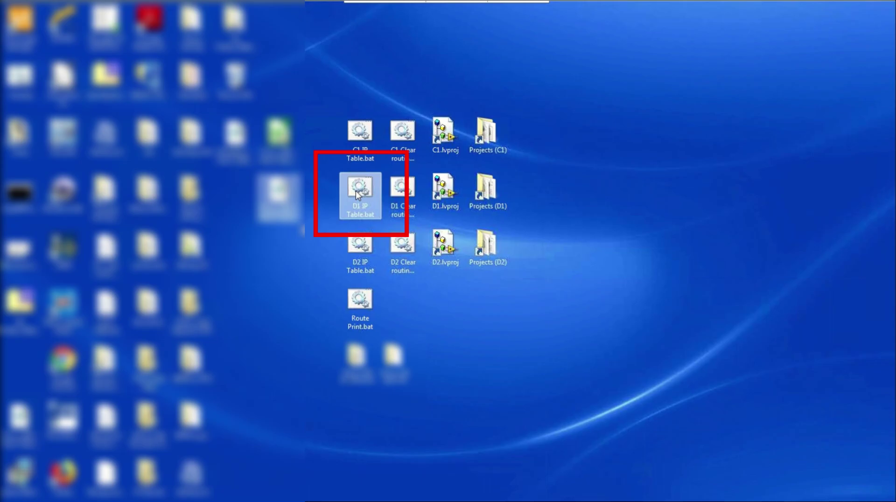
- Run D1 IP Table.bat as administrator and approve the User Account Control prompt
right_click(356, 191)
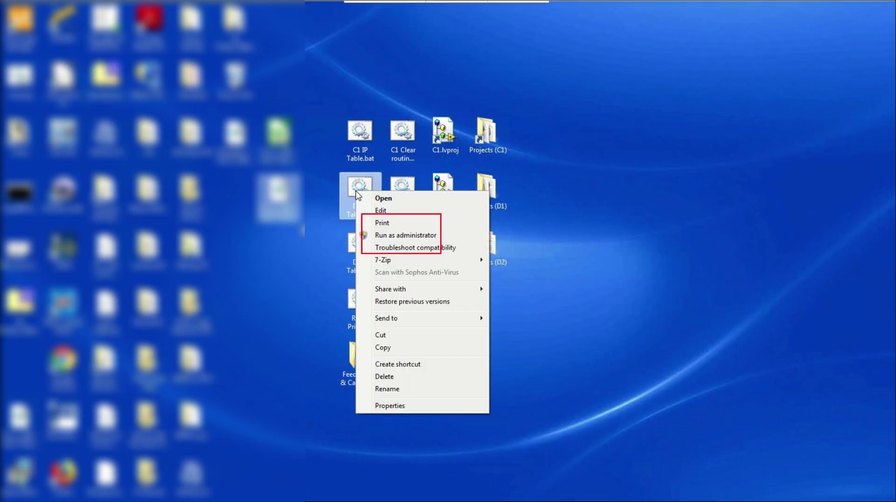
left_click(388, 237)
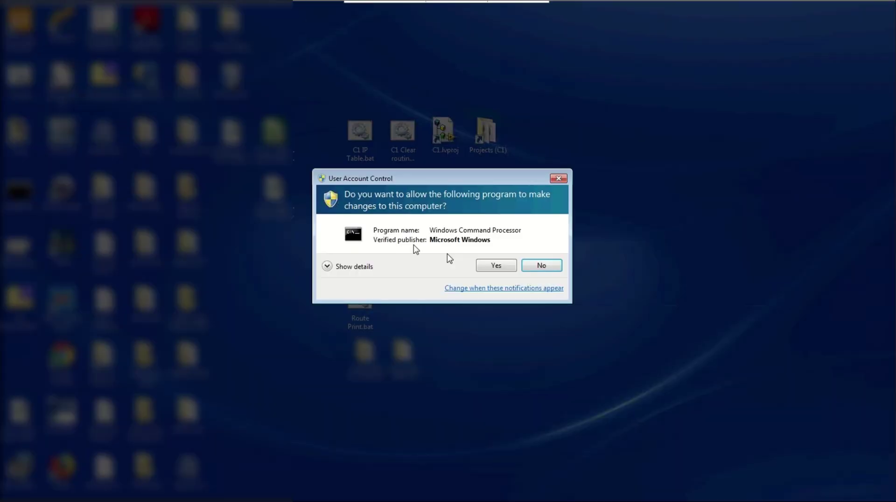
left_click(492, 268)
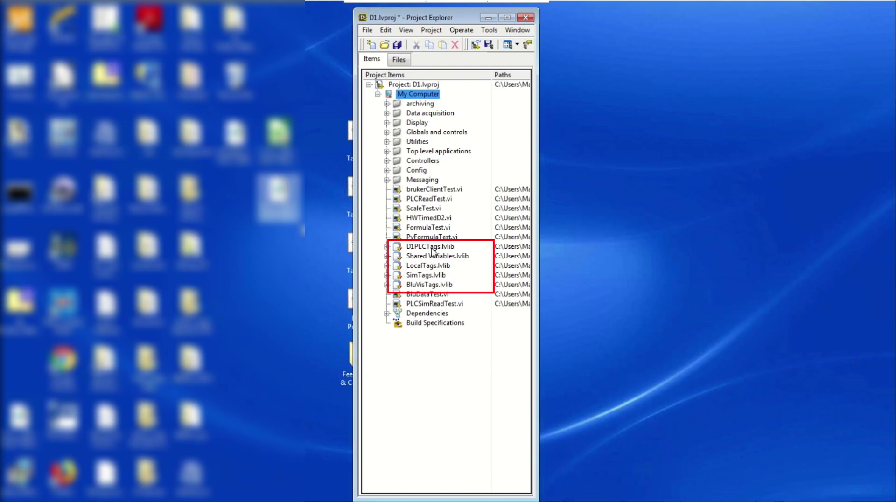
- Select the D1PLCTags, Shared Variables, LocalTags, SimTags and BluVisTags libraries and Deploy All
left_click(434, 247)
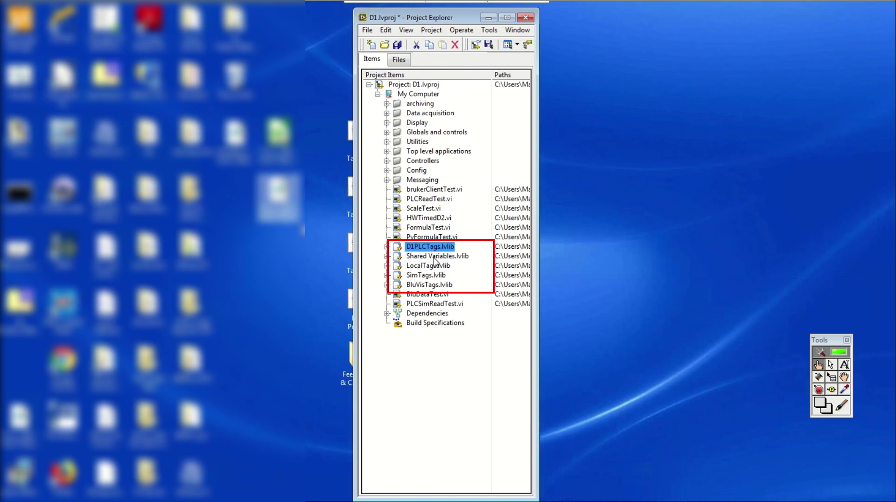
left_click(434, 256, "ctrl")
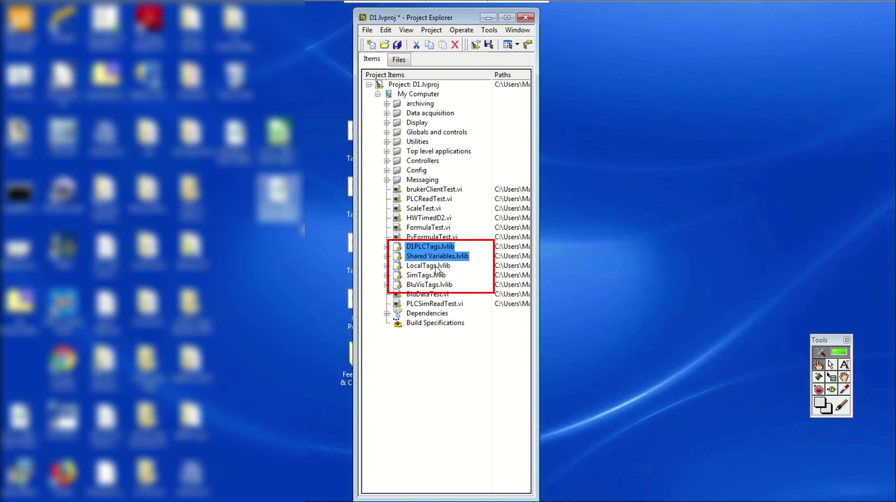
left_click(435, 265, "ctrl")
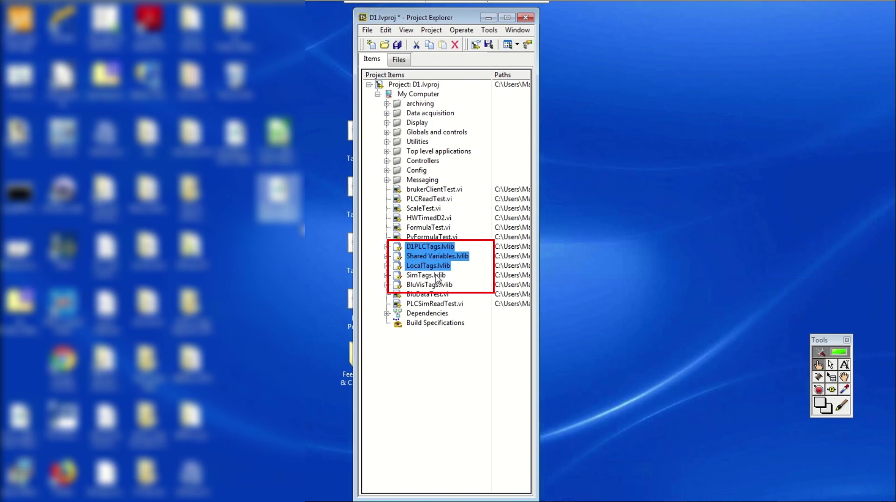
left_click(436, 276, "ctrl")
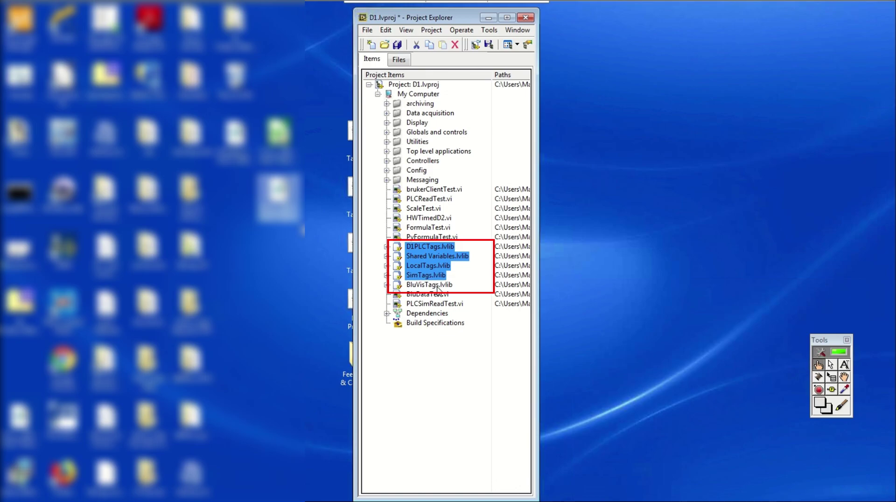
left_click(437, 285, "ctrl")
left_click_drag(437, 299, 436, 275)
right_click(435, 275)
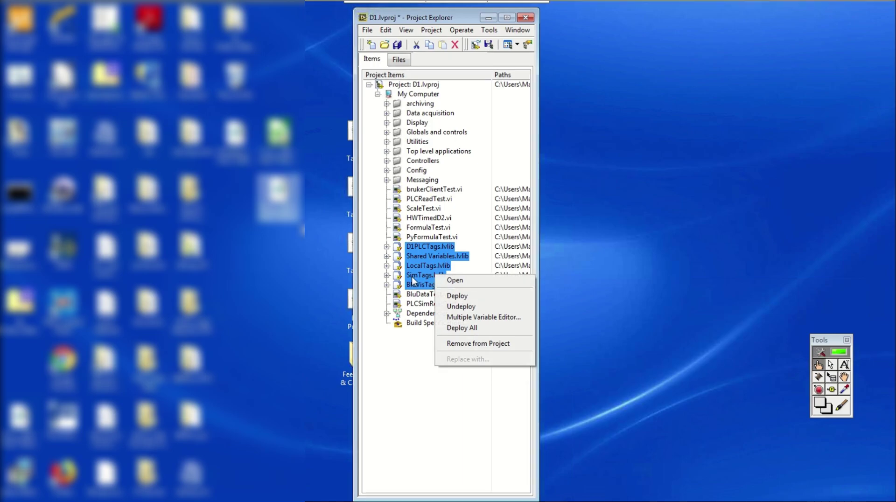
left_click(461, 328)
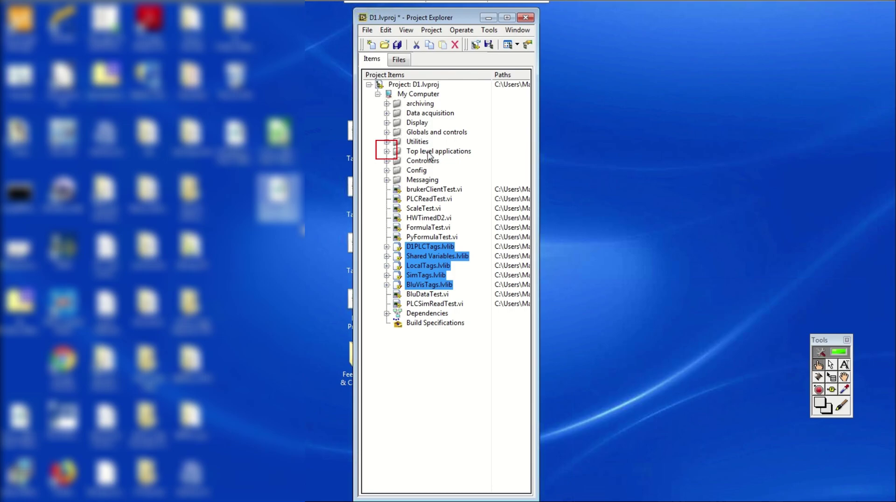
- Expand Top level applications and open D1.vi to show the D1 Fermenter front panel
left_click(425, 151)
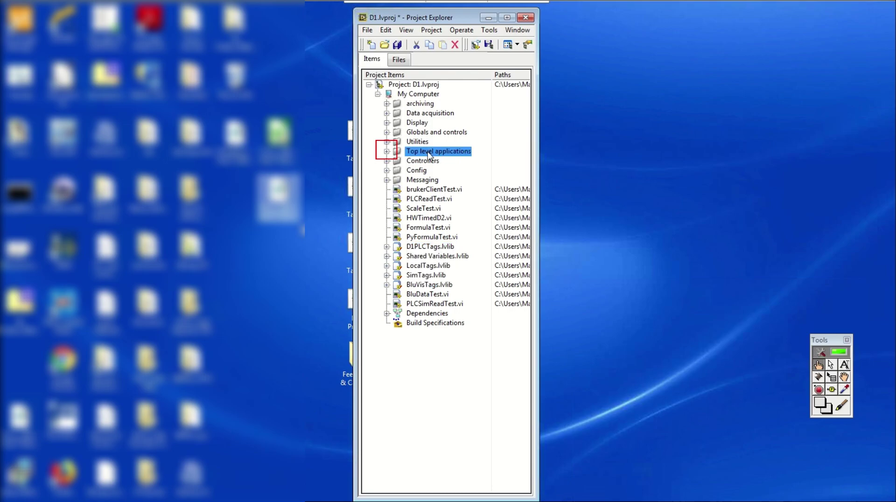
left_click(387, 151)
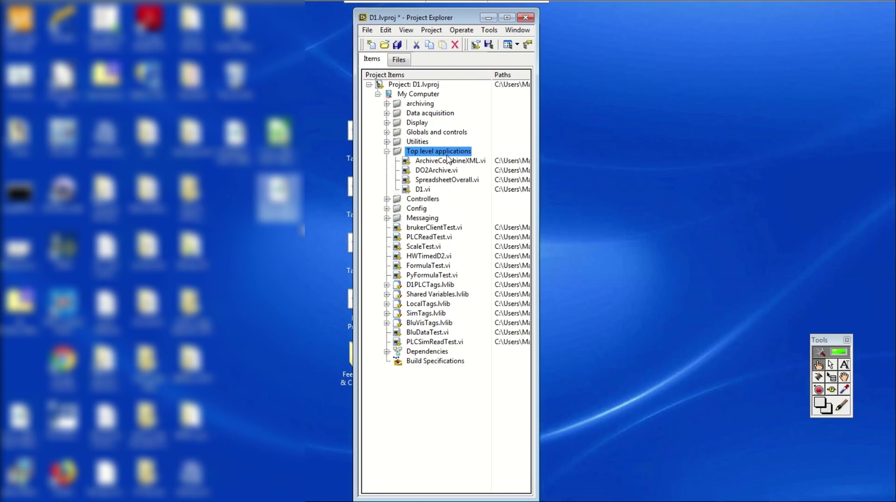
left_click(423, 191)
double_click(423, 192)
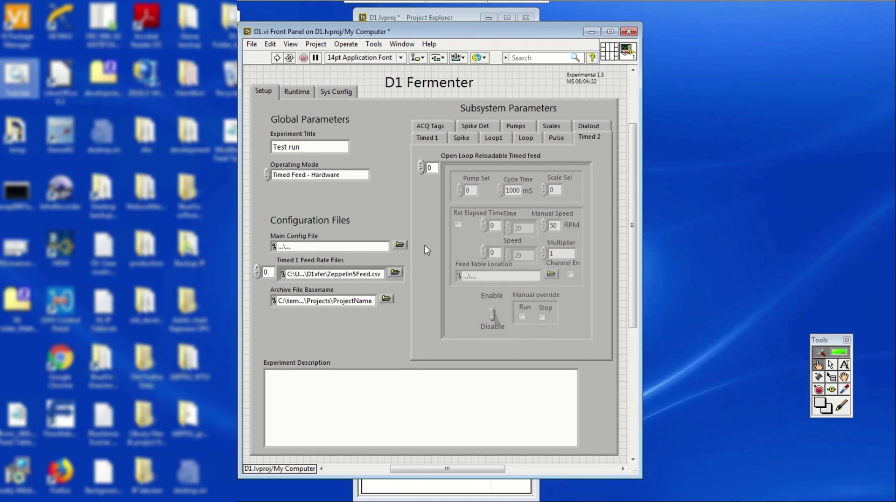
- Turn off automatic tool selection for the Operate Value tool and click into Experiment Title
left_click(839, 352)
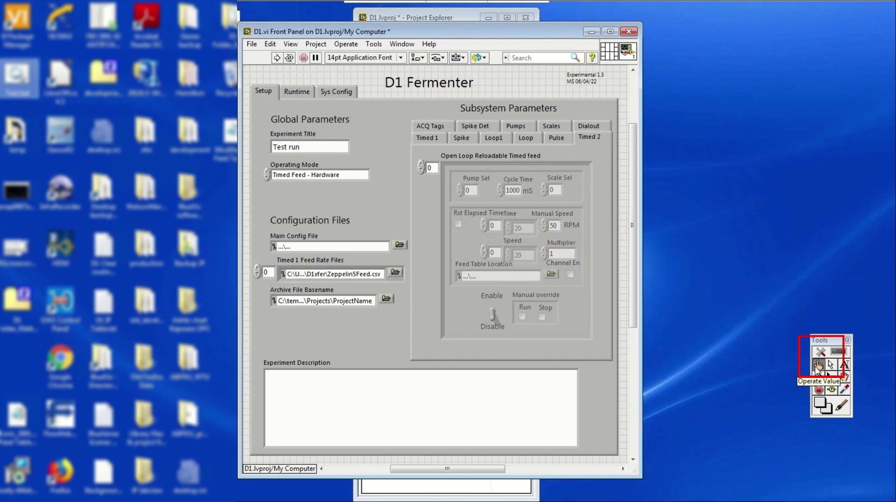
left_click(322, 150)
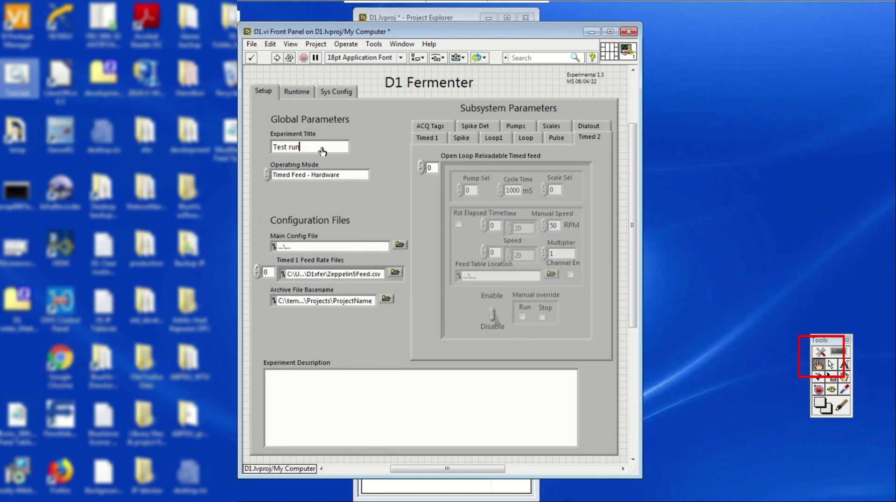
- Replace the Experiment Title text with 'LabVIEW SOP test run'
left_click(322, 147)
key("BackSpace")
key("BackSpace")
key("BackSpace")
key("BackSpace")
key("BackSpace")
key("BackSpace")
key("BackSpace")
key("BackSpace")
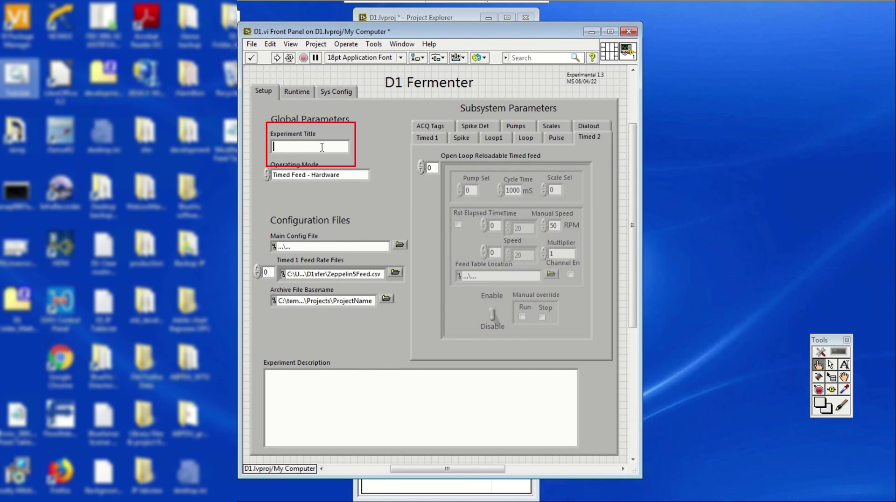
type("LabVIEW SOP test run")
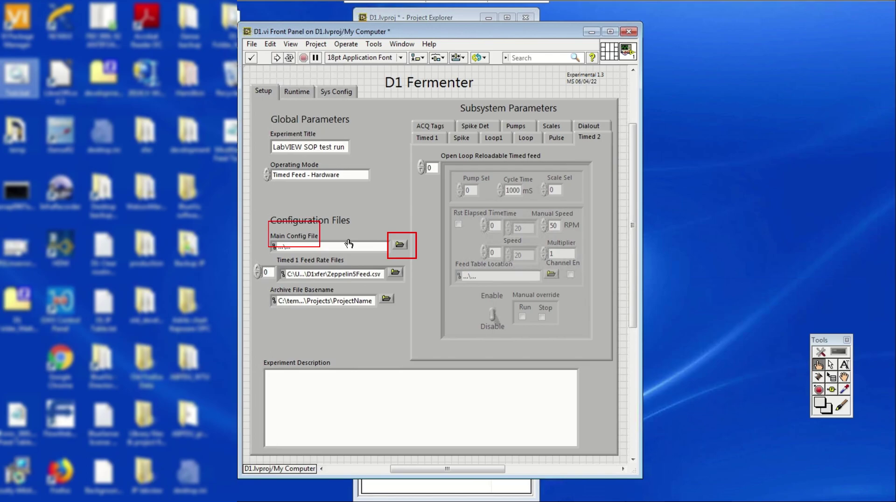
left_click(399, 246)
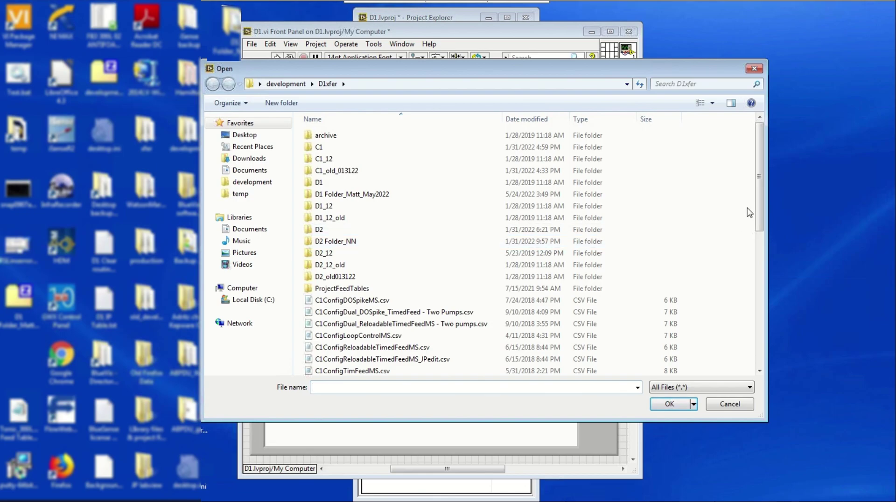
scroll(768, 244, "down", 4)
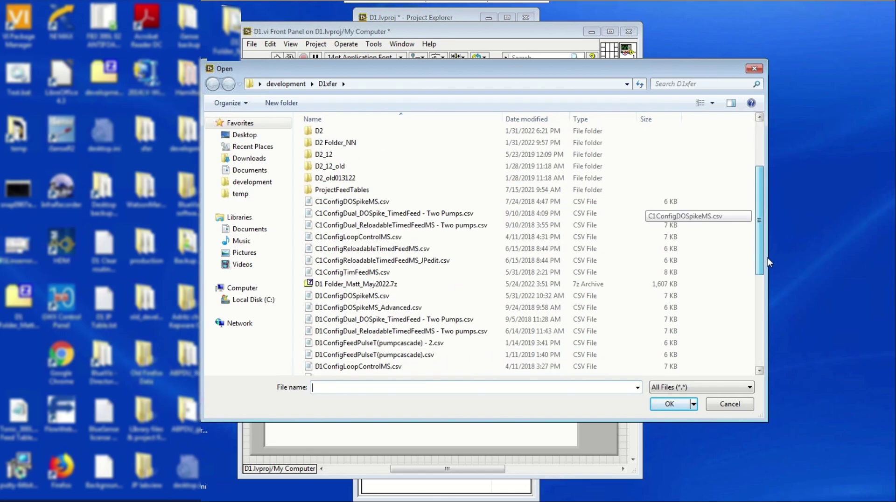
scroll(766, 281, "down", 1)
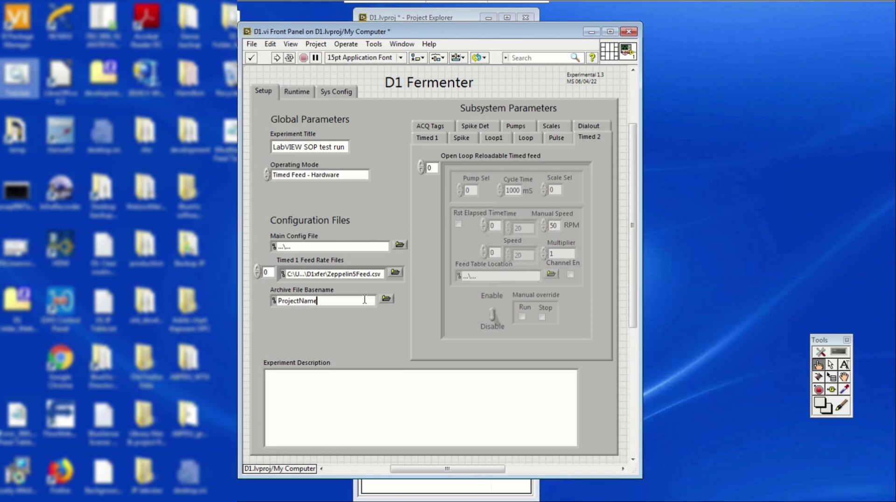
- Clear the ProjectName placeholder in Archive File Basename and begin typing 'LabView'
key("ctrl+a")
type("C:\\temp\\D1\\Projects\\ProjectName")
key("BackSpace")
key("BackSpace")
key("BackSpace")
key("BackSpace")
key("BackSpace")
key("BackSpace")
key("BackSpace")
key("BackSpace")
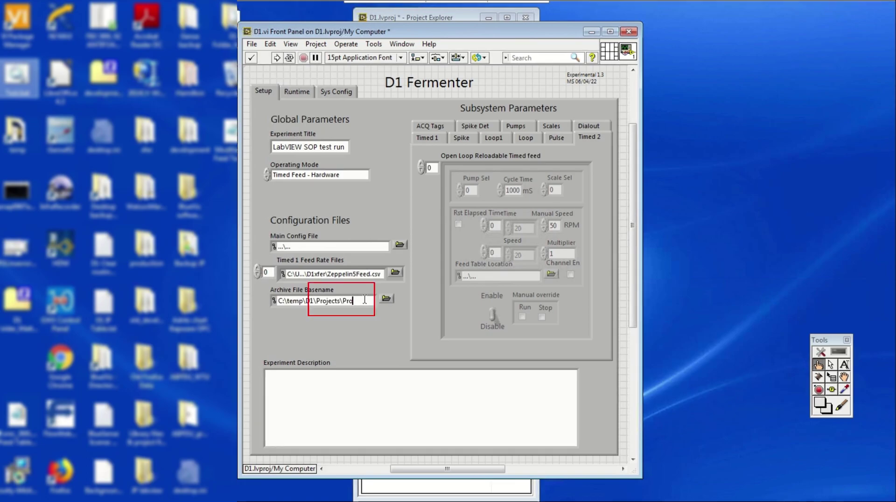
key("BackSpace")
key("BackSpace")
key("BackSpace")
type("LabView")
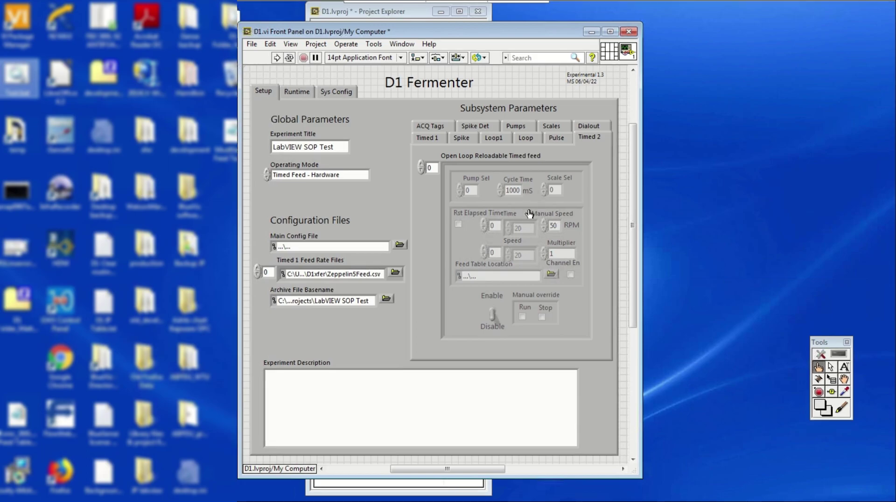
- On the Pumps tab, check the VISA resource list to confirm the pump's COM7 port
left_click(515, 127)
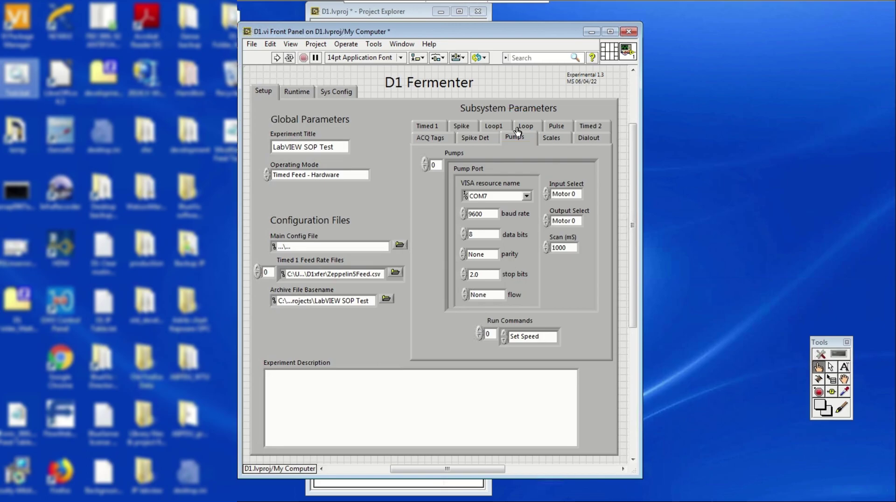
left_click(526, 196)
- On the Scales tab, open the VISA resource list and keep COM6 for the scale
left_click(551, 139)
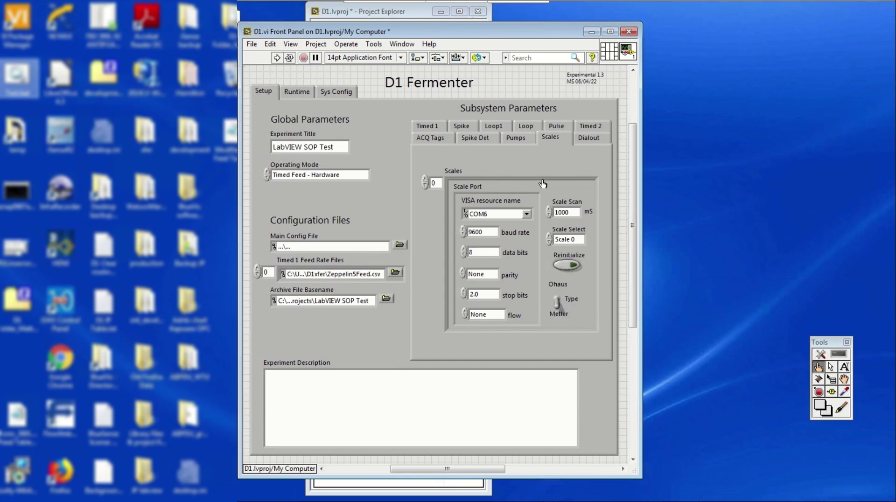
left_click(527, 214)
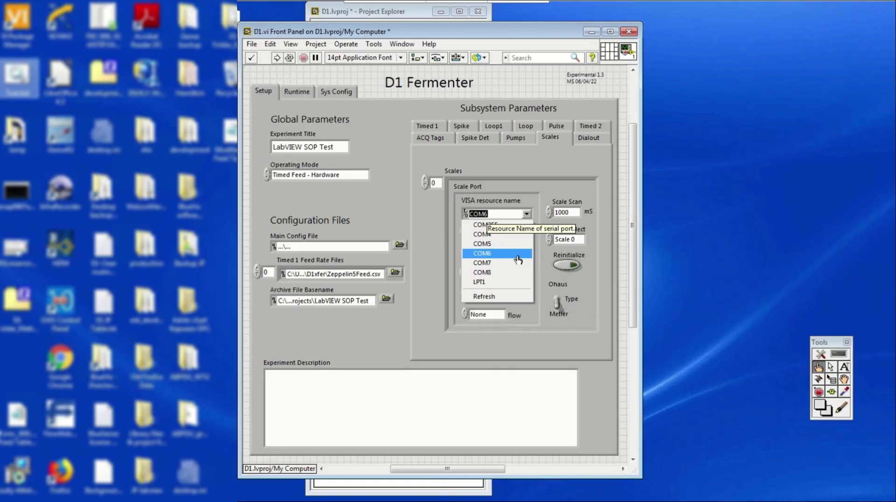
left_click(518, 255)
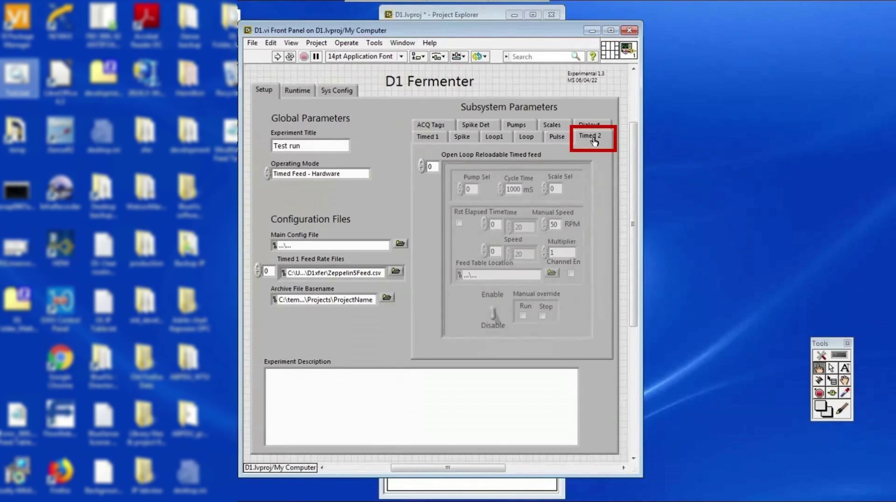
- View the Spike feed settings, then return to the Timed 2 reloadable timed feed page
left_click(470, 131)
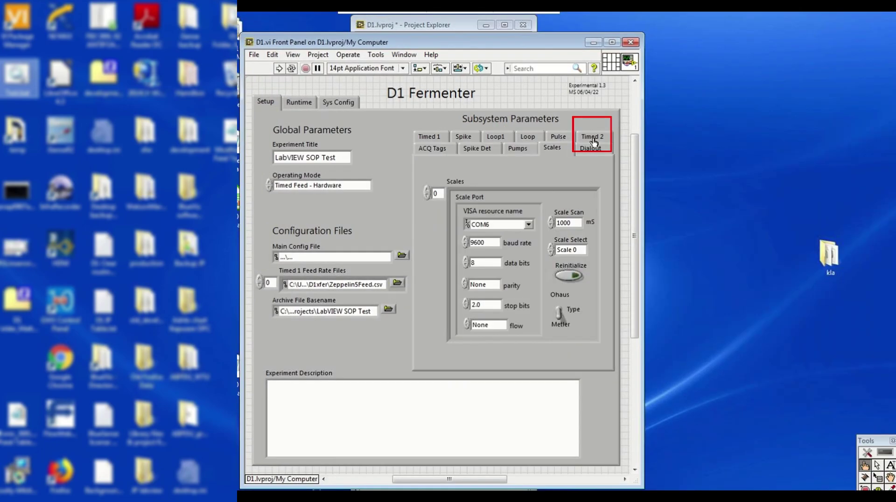
left_click(593, 138)
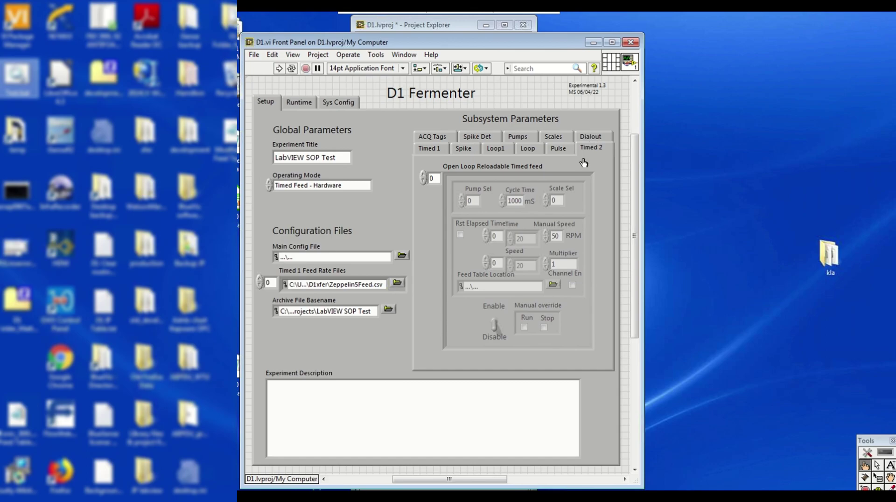
- Change the Timed 2 subsystem's Pump Sel value to 0
left_click(472, 201)
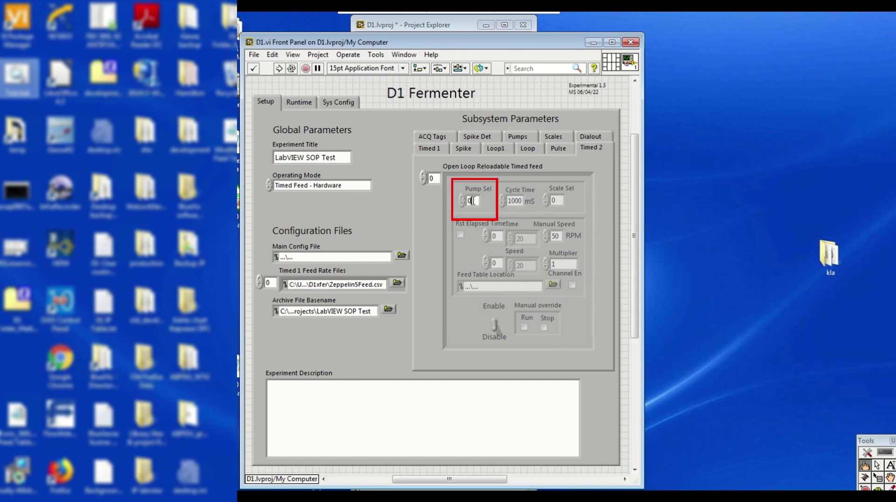
key("BackSpace")
type("0")
key("Return")
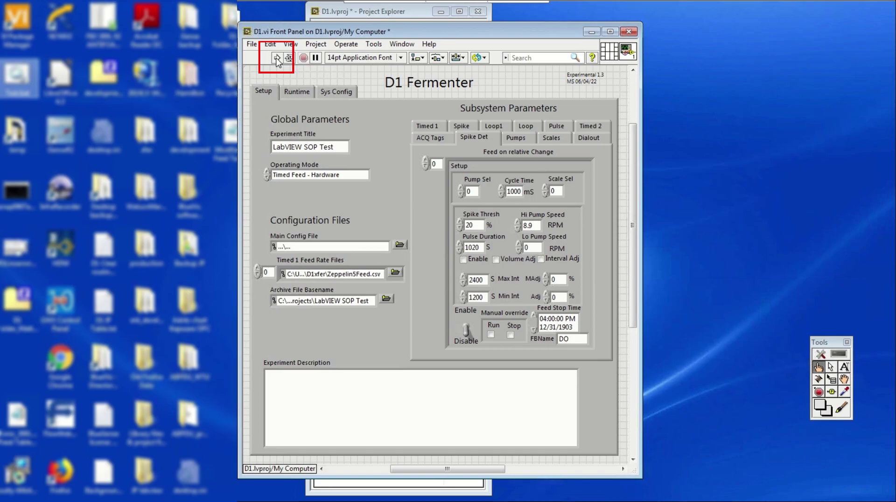
- Run D1.vi from the front panel toolbar so its shared variables deploy
left_click(277, 58)
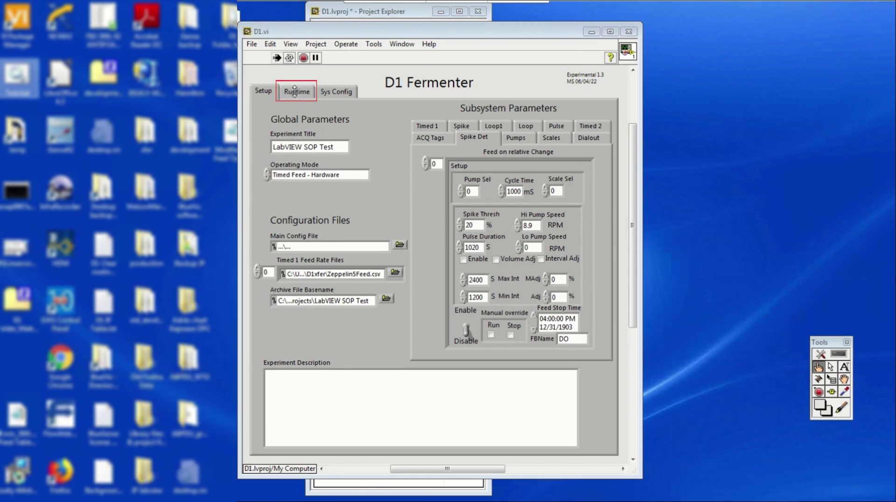
- Show the Runtime page and connect VNC Viewer to the ABEC reactor screen using the VNC password
left_click(295, 90)
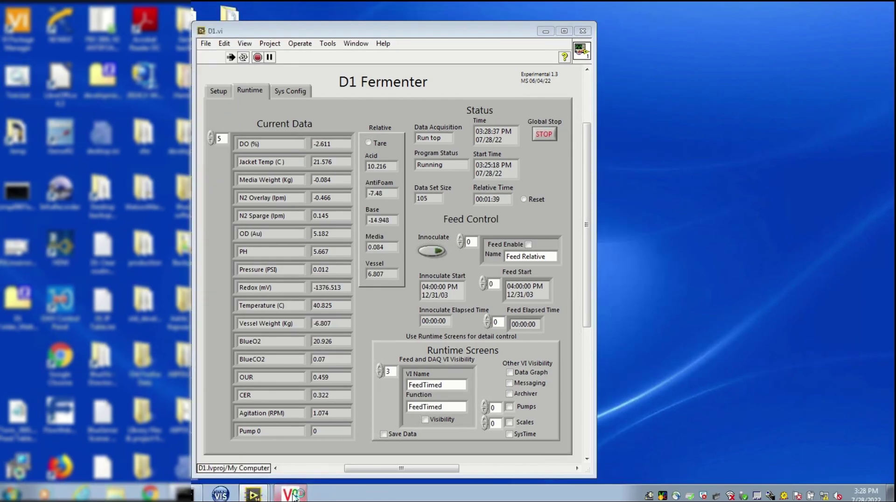
left_click(294, 495)
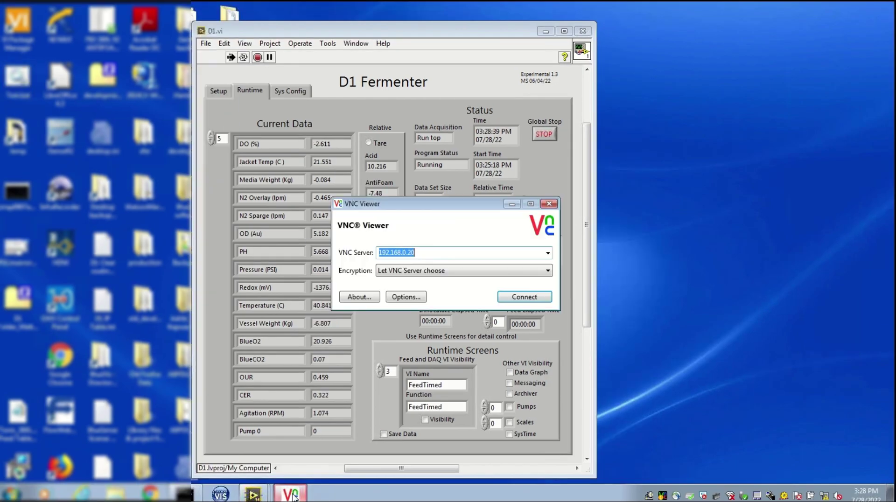
left_click(530, 300)
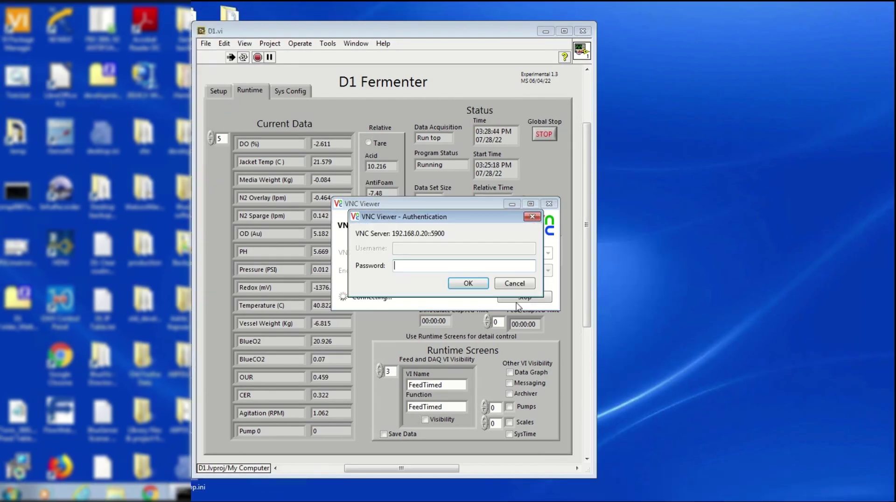
type("••••••••••")
key("Return")
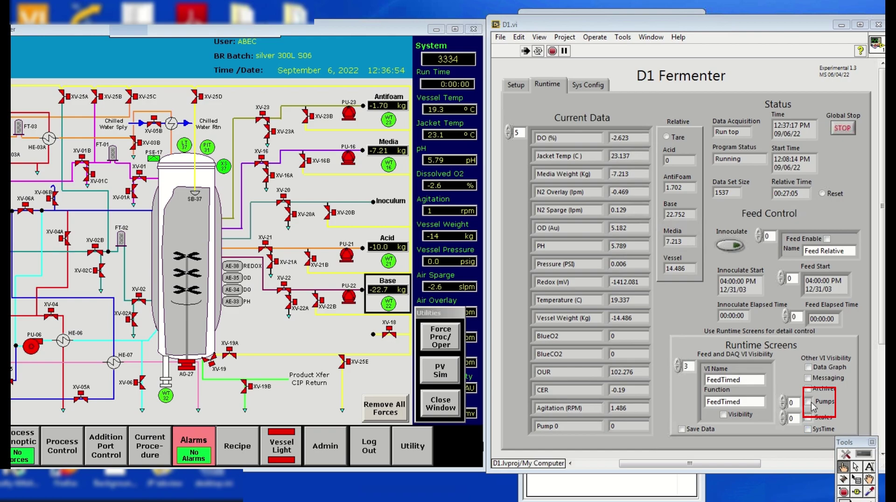
- Tick Pumps visibility and toggle FeedTimed Visibility off and back on to open its window
left_click(812, 404)
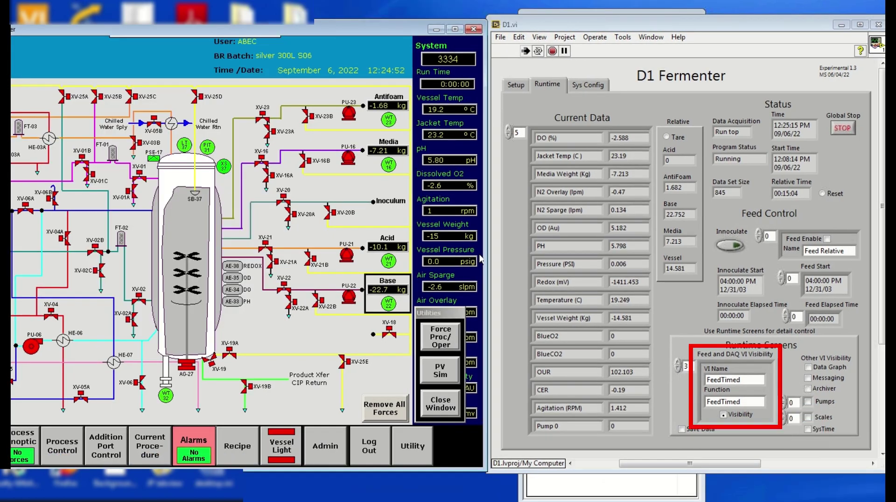
left_click(724, 415)
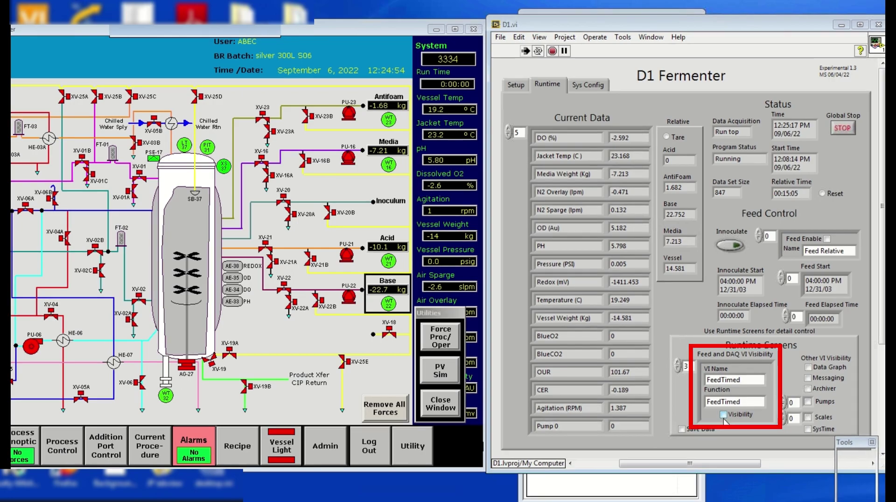
left_click(724, 415)
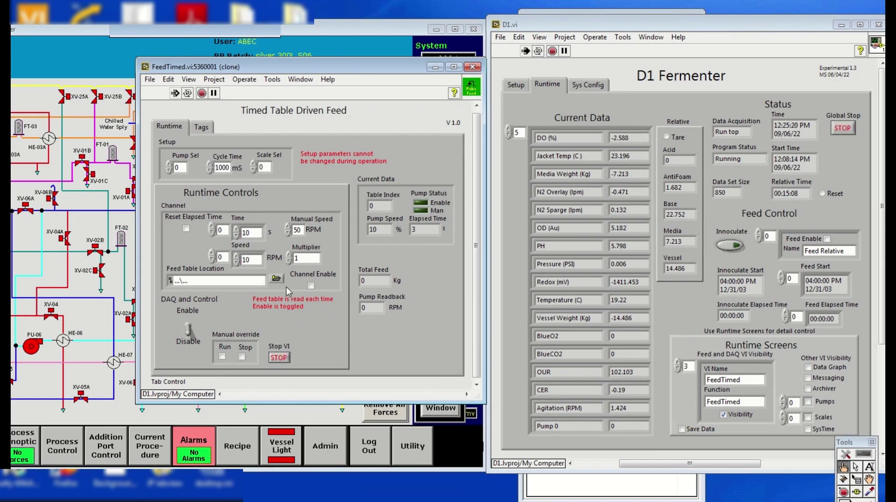
- Choose LabVIEW SOP Test Run.csv from the Desktop, found by searching 'LabVIEW', as the feed table
left_click(276, 277)
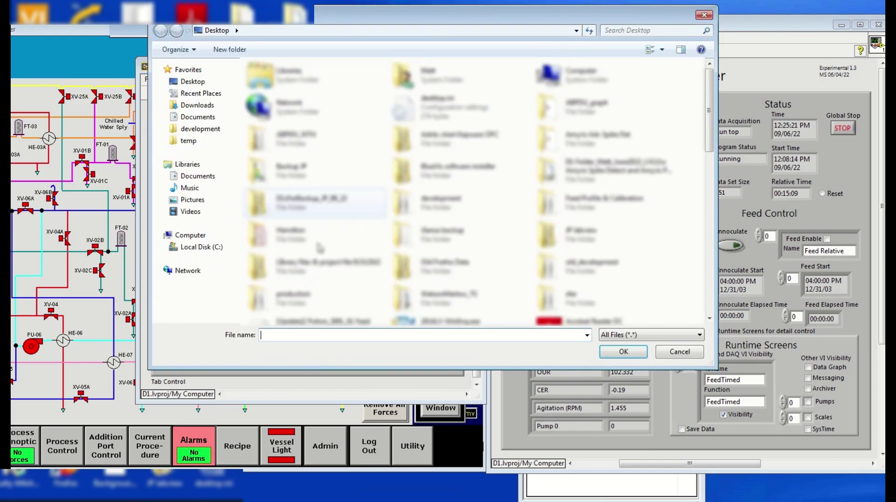
left_click(199, 83)
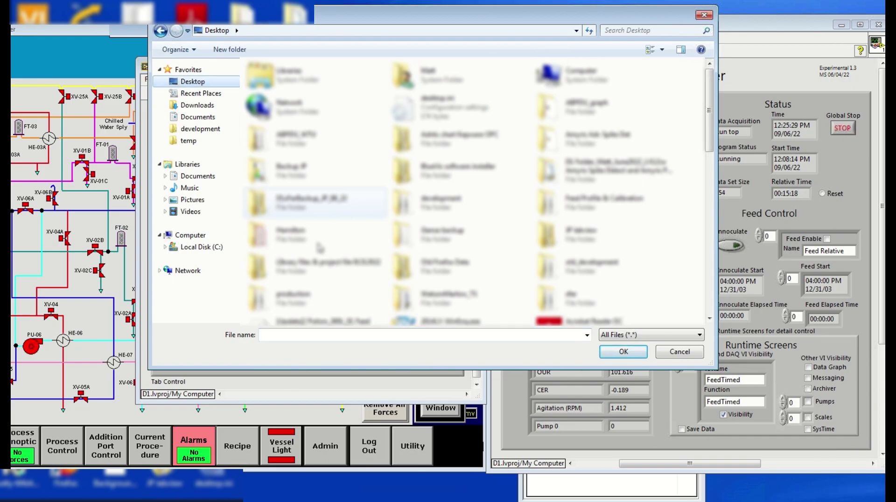
left_click(653, 30)
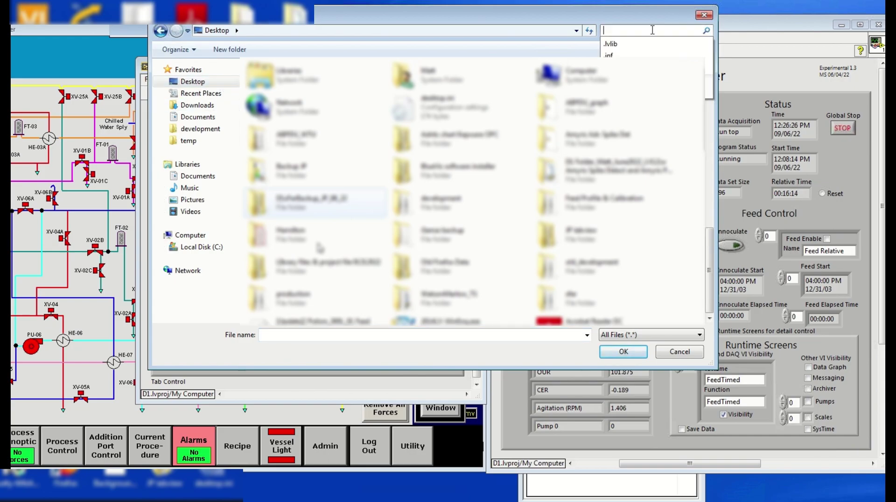
type("LabVIEW")
key("Return")
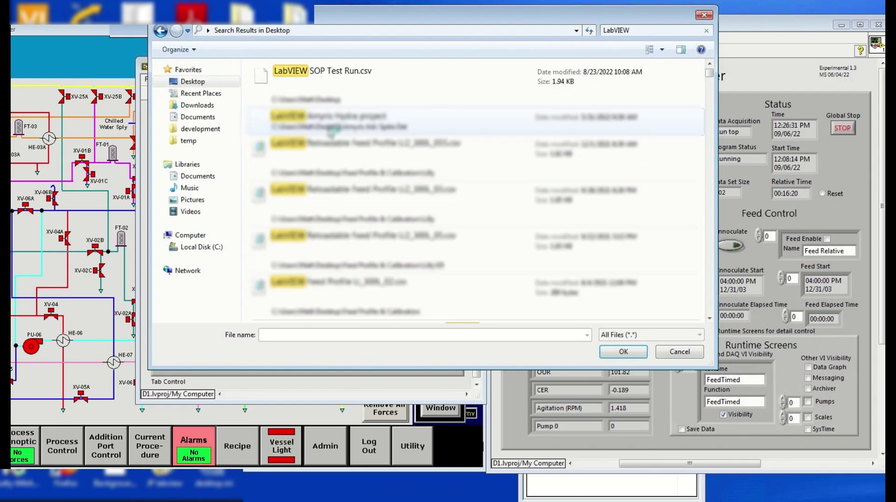
left_click(368, 88)
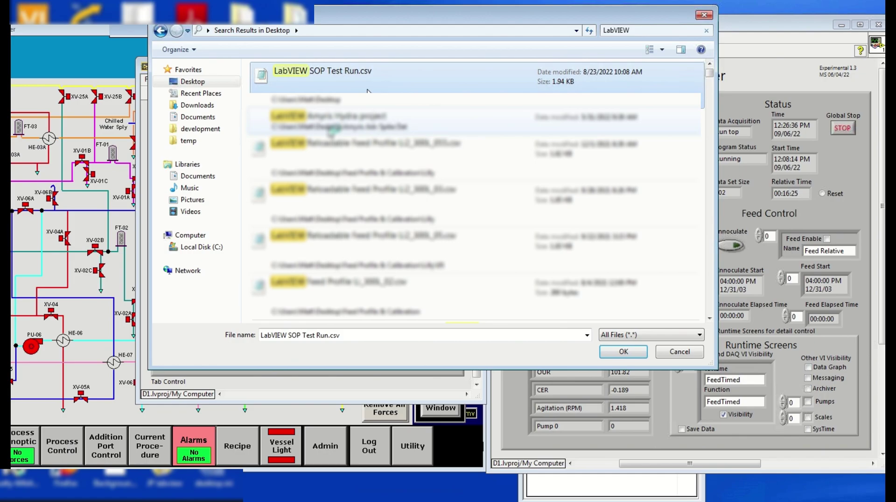
left_click(626, 352)
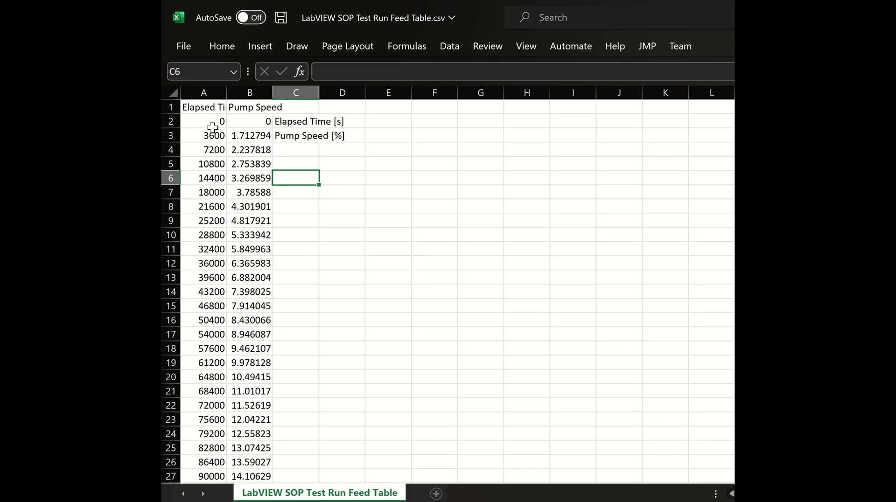
- Check the first Elapsed Time and Pump Speed cells, widen column A, and scan the rows
left_click(214, 121)
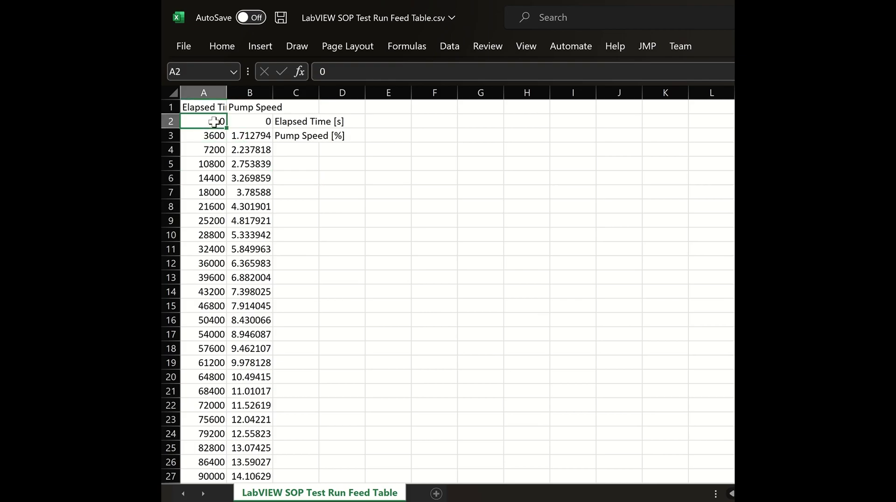
left_click(264, 125)
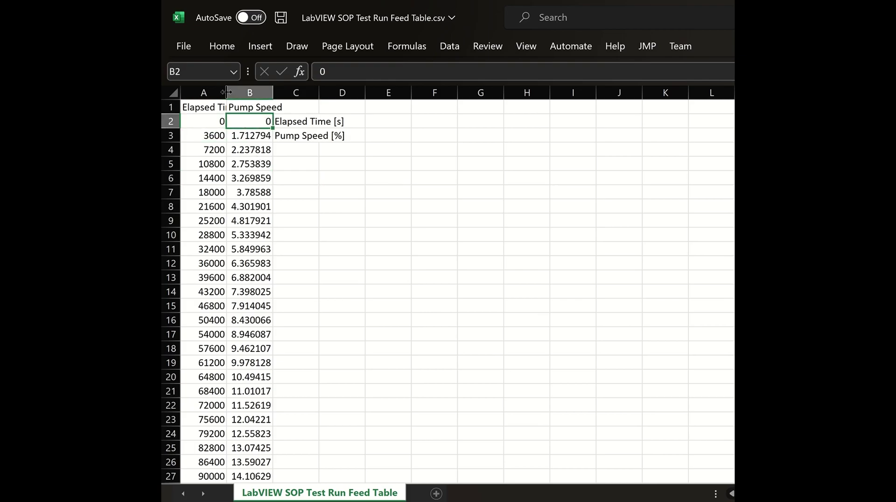
left_click_drag(226, 92, 247, 92)
scroll(343, 207, "down", 3)
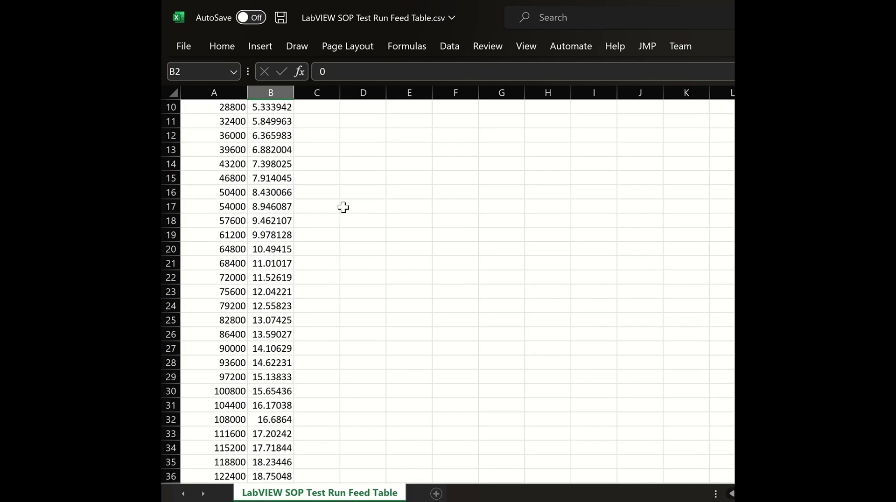
scroll(343, 207, "down", 16)
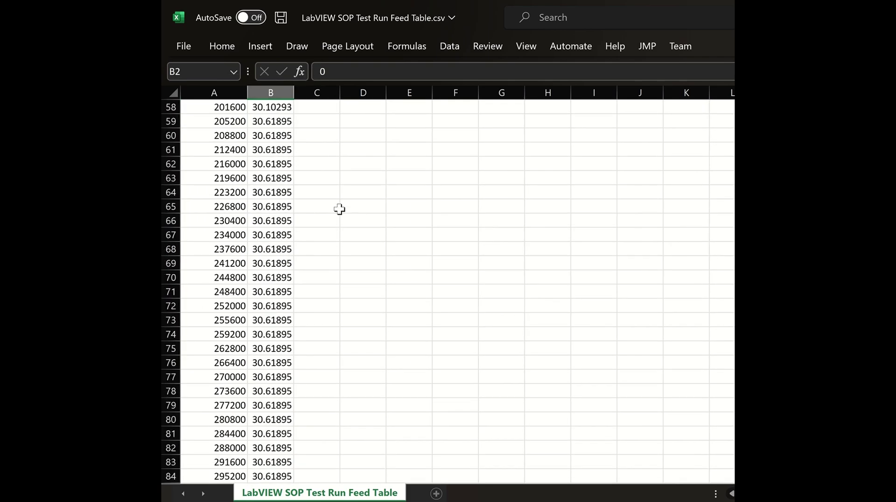
scroll(339, 209, "down", 4)
scroll(339, 210, "up", 5)
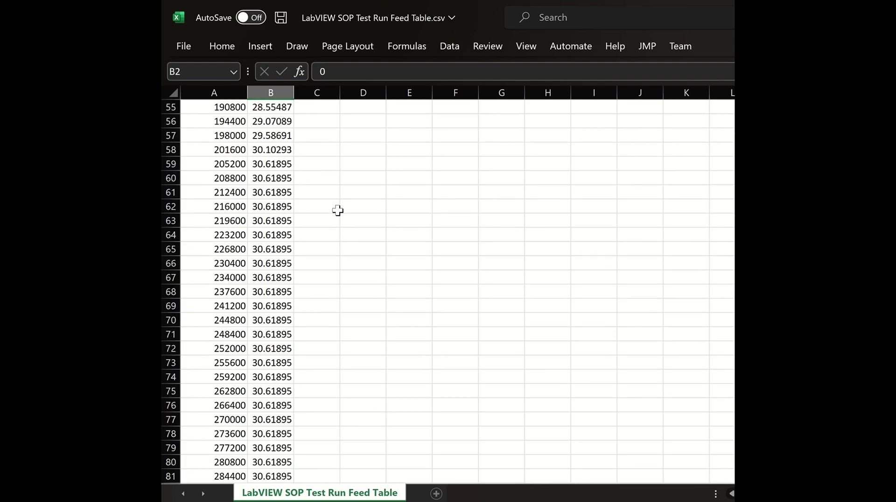
scroll(337, 211, "up", 18)
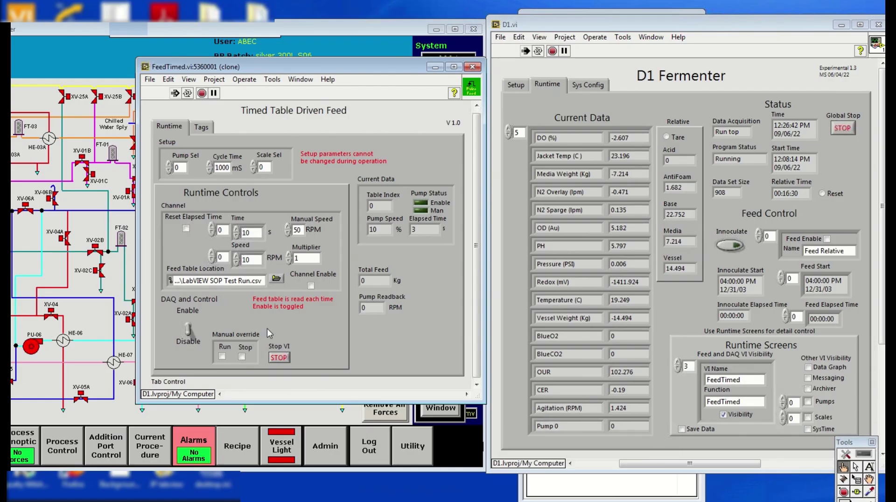
- Set DAQ and Control to Enable, tick Channel Enable, and keep Multiplier at 1
left_click(189, 326)
left_click(189, 327)
left_click(311, 286)
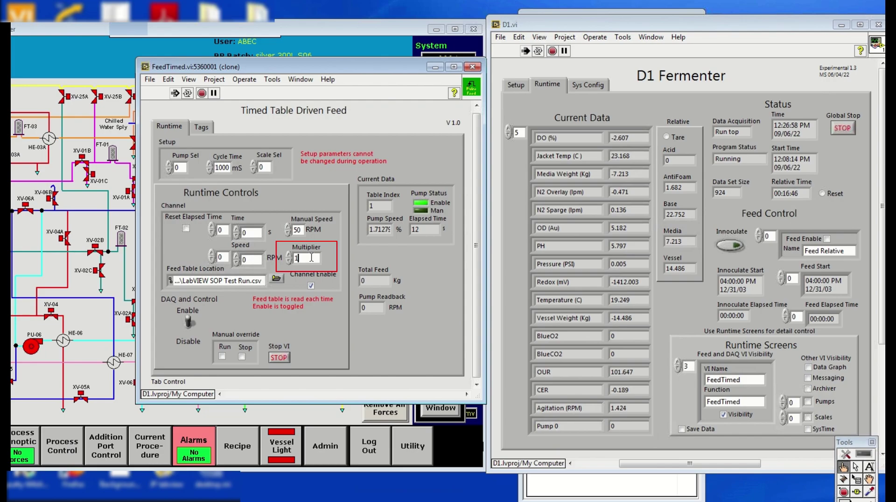
left_click(312, 258)
left_click(389, 231)
left_click(426, 232)
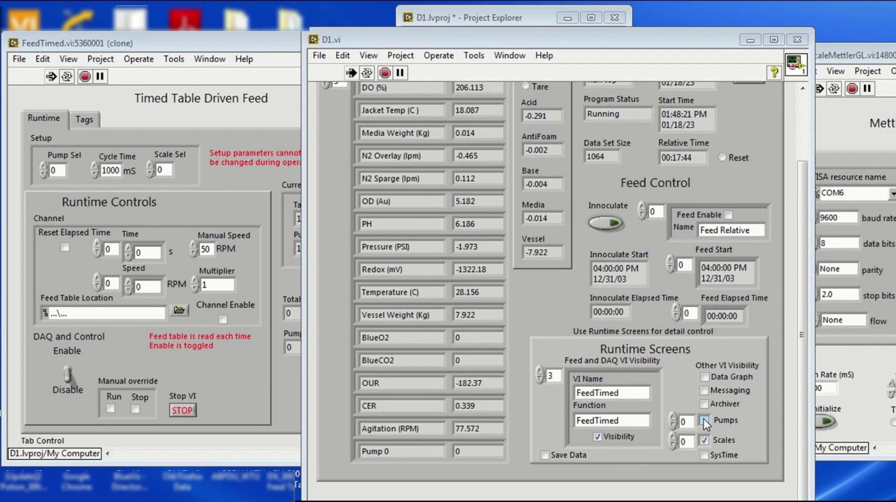
- Toggle the Pumps visibility checkbox
left_click(705, 422)
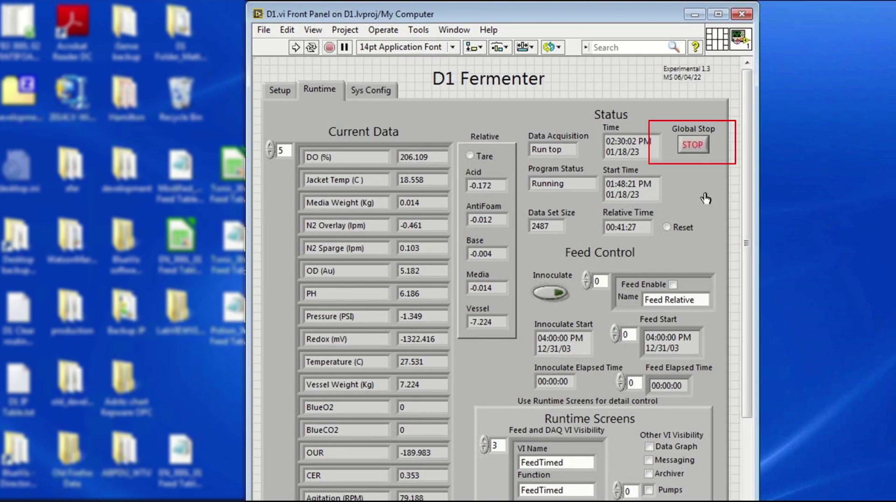
- Close the D1 front panel and project, aborting running VIs and choosing Don't Save - All
left_click(742, 15)
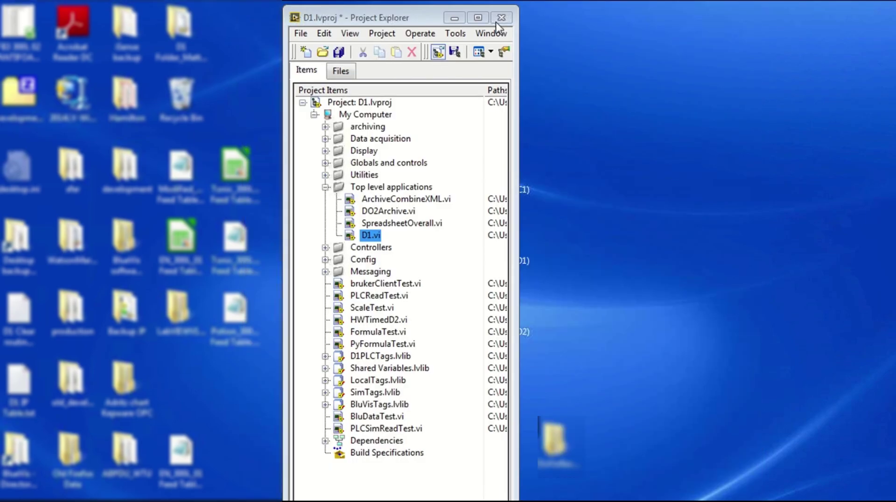
left_click(508, 19)
left_click(389, 342)
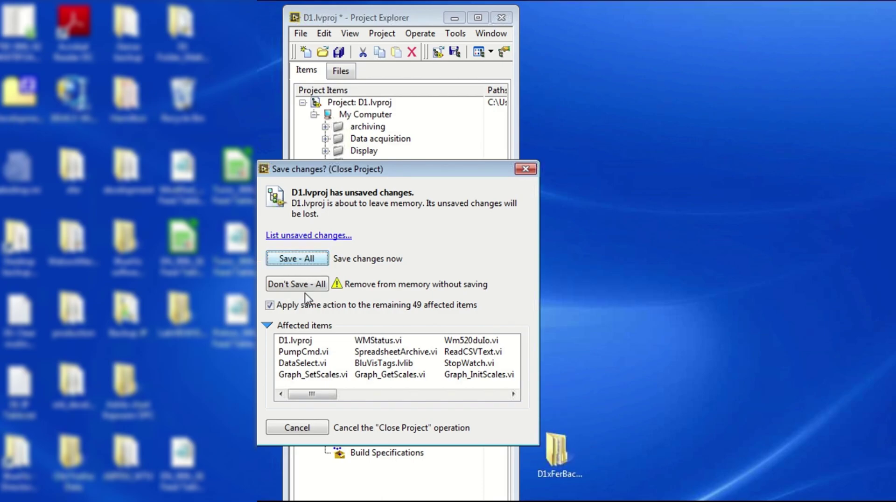
left_click(301, 287)
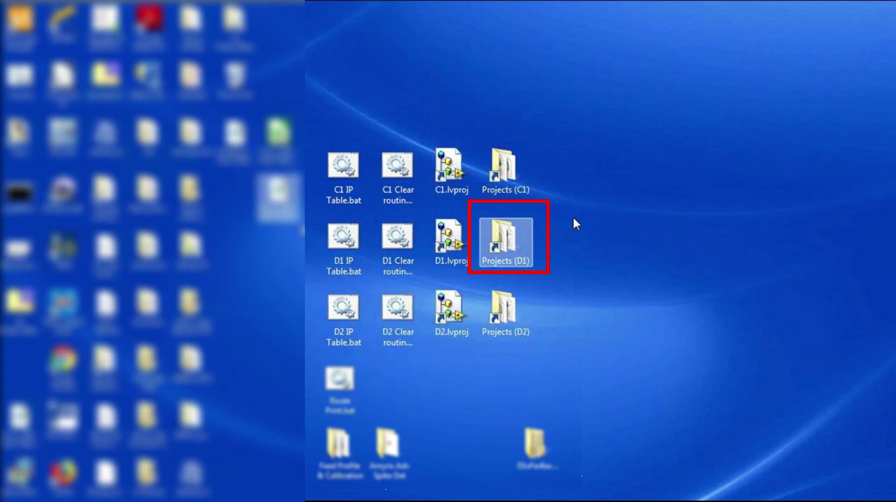
- Open the Projects (D1) desktop shortcut to reach C:\temp\D1\Projects
double_click(525, 226)
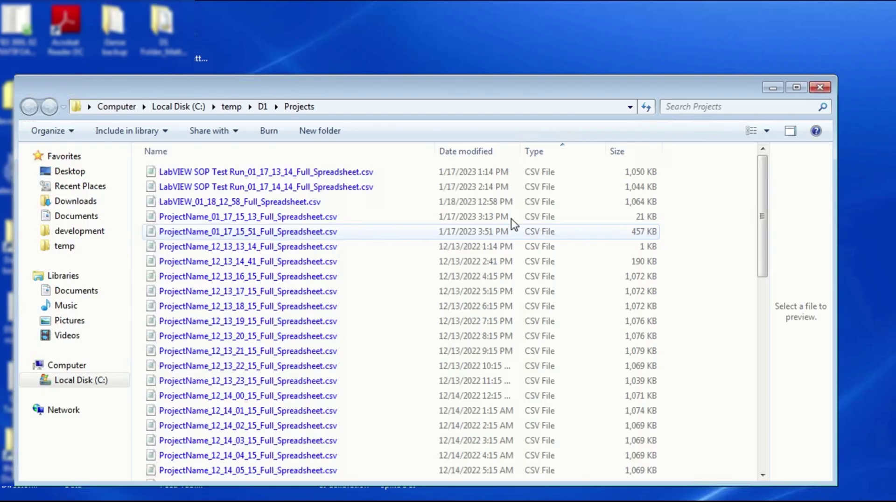